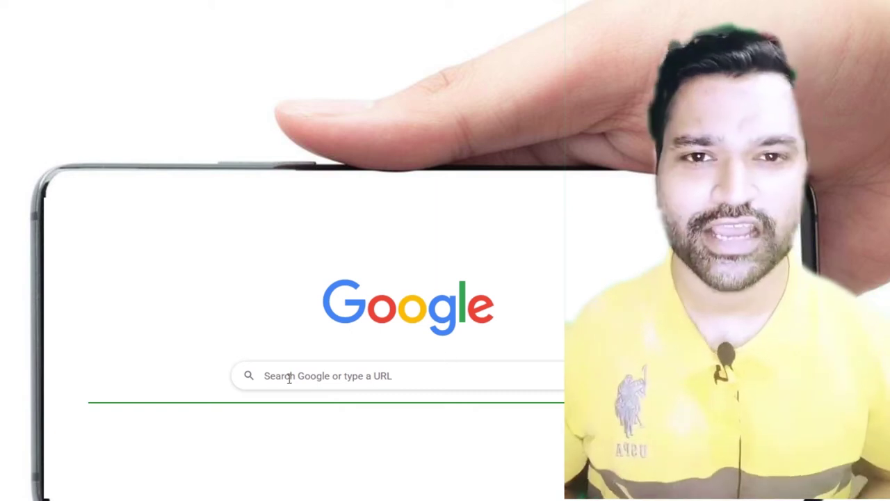
Search Google for 'discover talent presents' by accepting the autocomplete suggestion for 'Disc'.
{"action": "left_click", "coordinate": [288, 376]}
{"action": "type", "text": "Disc"}
{"action": "key", "text": "Right"}
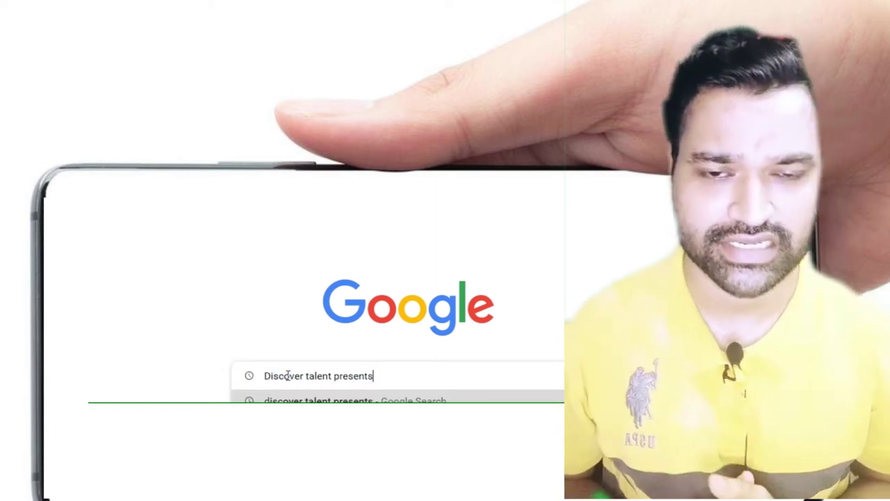
{"action": "key", "text": "Return"}
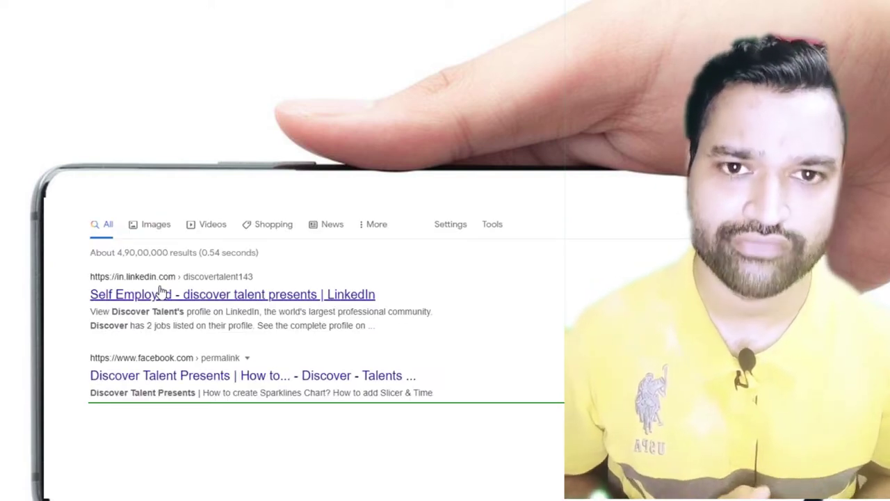
Switch to the Images results and scroll down through them.
{"action": "left_click", "coordinate": [160, 232]}
{"action": "scroll", "coordinate": [375, 316], "scroll_direction": "down", "scroll_amount": 2}
{"action": "scroll", "coordinate": [375, 316], "scroll_direction": "down", "scroll_amount": 2}
{"action": "scroll", "coordinate": [375, 317], "scroll_direction": "down", "scroll_amount": 2}
{"action": "scroll", "coordinate": [375, 316], "scroll_direction": "down", "scroll_amount": 2}
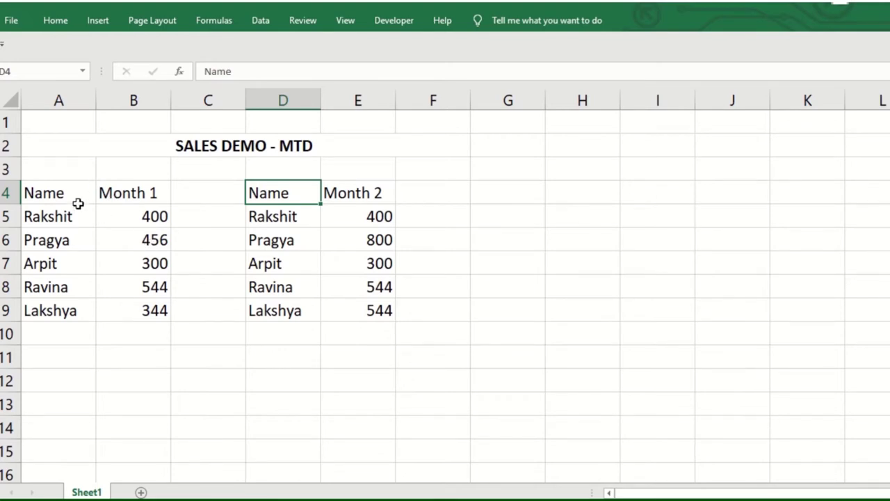
{"action": "left_click_drag", "start_coordinate": [62, 193], "coordinate": [133, 314]}
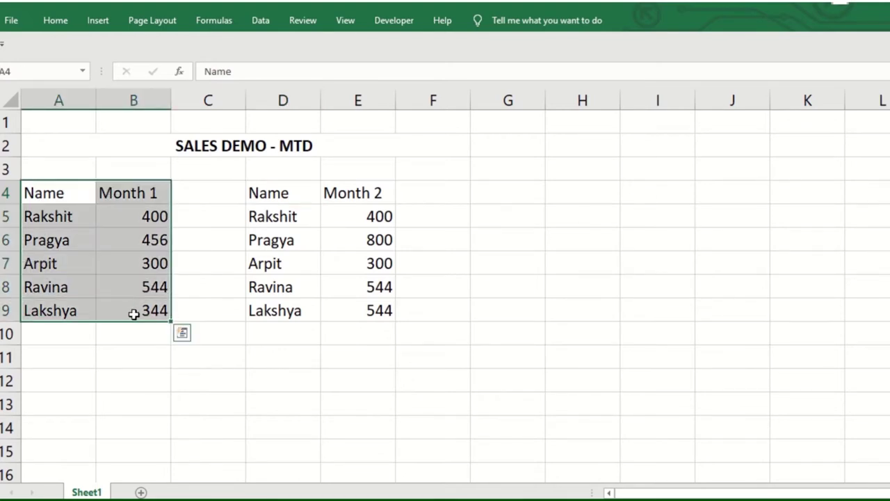
{"action": "left_click", "coordinate": [65, 212]}
{"action": "left_click", "coordinate": [64, 237]}
{"action": "left_click_drag", "start_coordinate": [65, 194], "coordinate": [62, 310]}
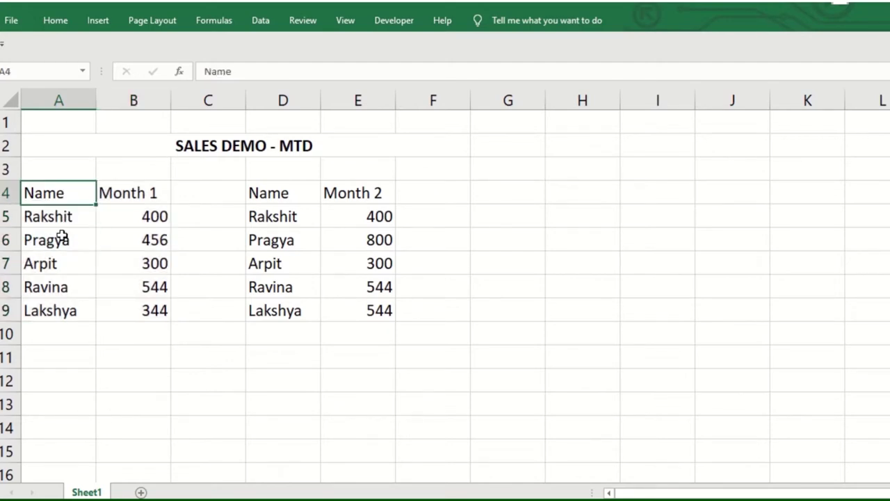
{"action": "left_click_drag", "start_coordinate": [146, 193], "coordinate": [146, 311]}
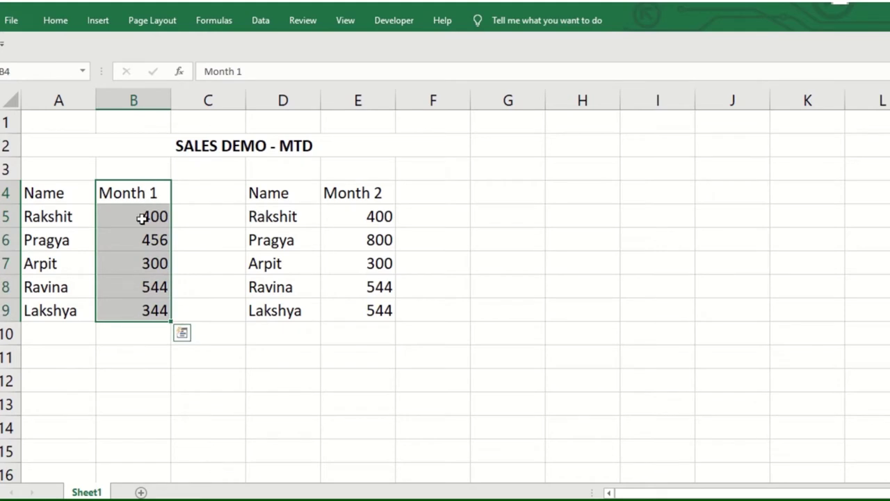
{"action": "left_click_drag", "start_coordinate": [274, 196], "coordinate": [278, 312]}
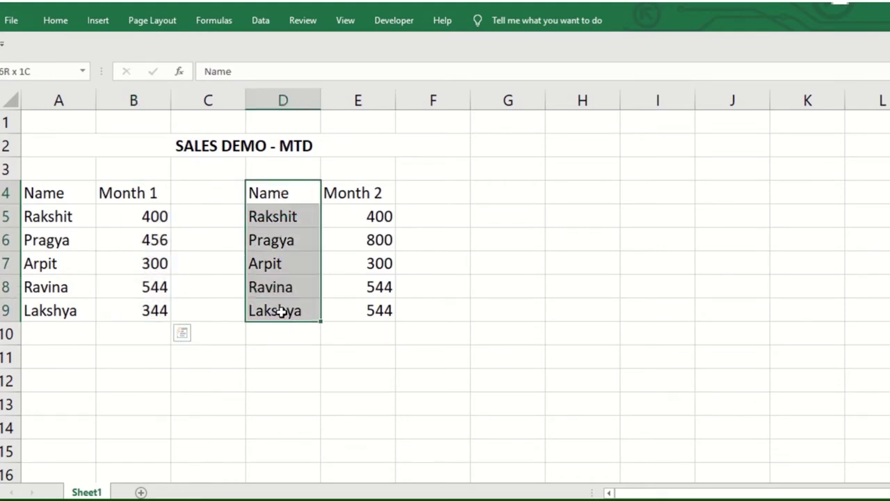
{"action": "left_click_drag", "start_coordinate": [368, 196], "coordinate": [376, 311]}
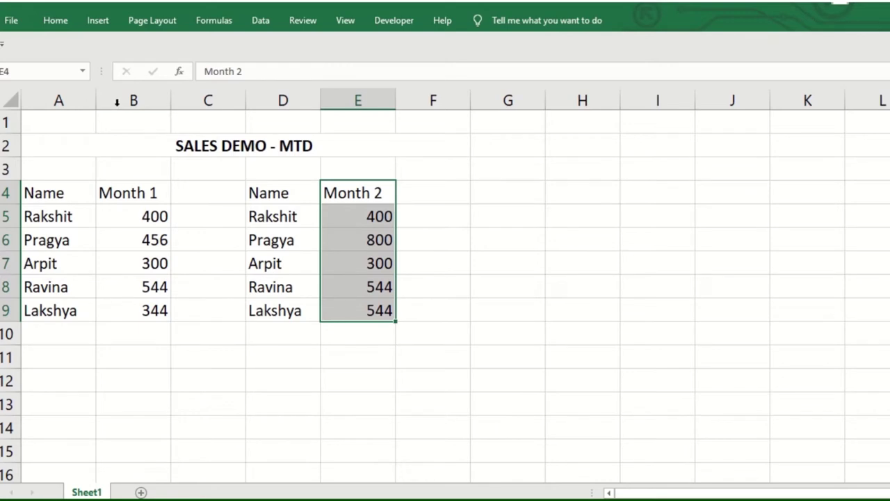
{"action": "left_click", "coordinate": [135, 231]}
{"action": "left_click", "coordinate": [154, 105]}
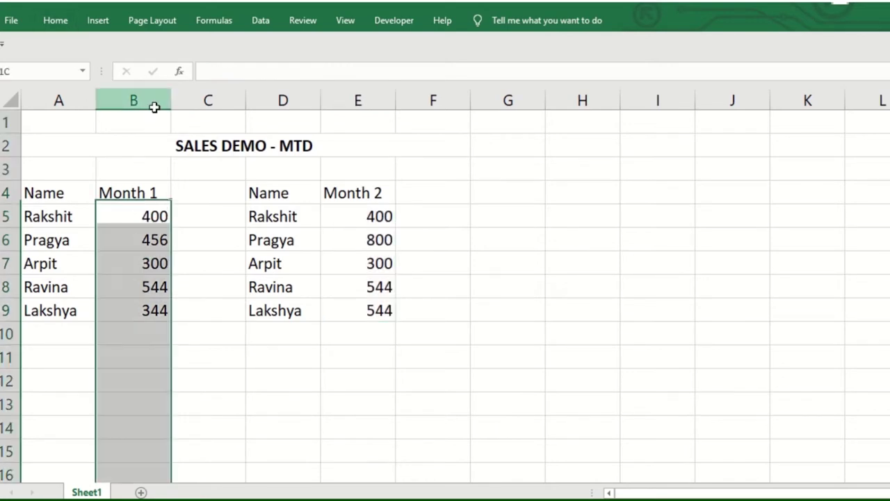
{"action": "left_click", "coordinate": [144, 198]}
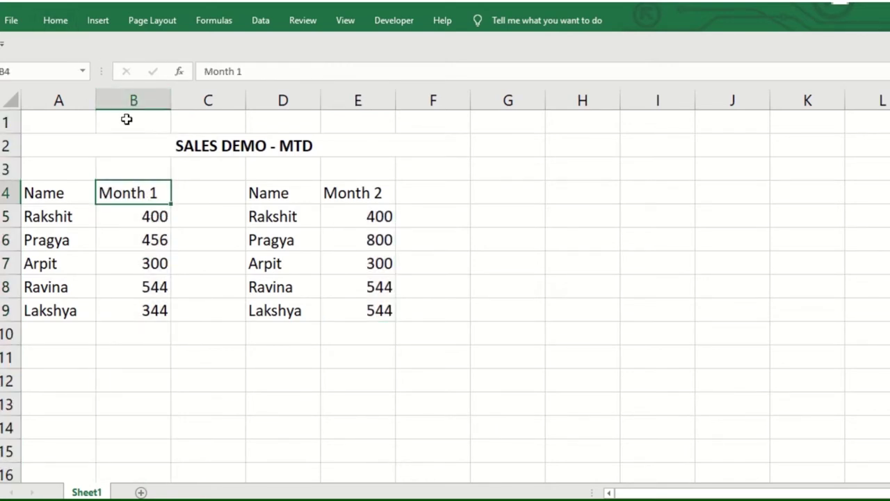
{"action": "left_click", "coordinate": [66, 22]}
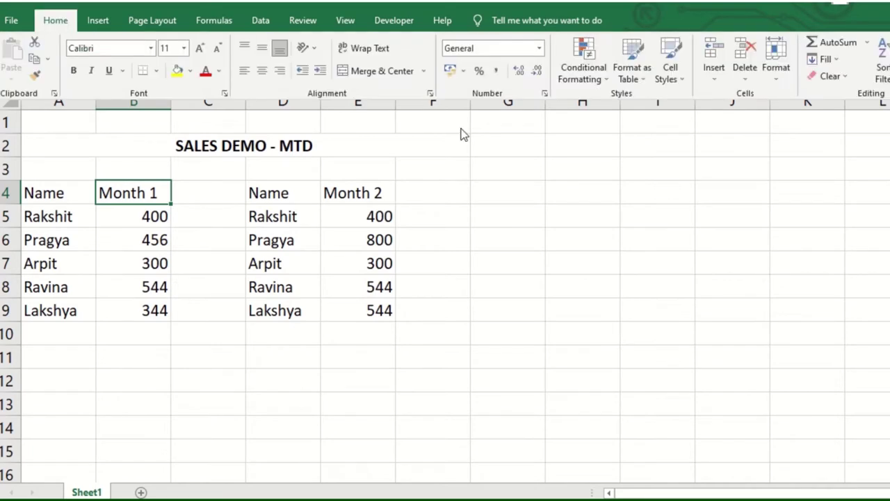
Select columns B and E and apply Duplicate Values with Light Red Fill and Dark Red Text.
{"action": "left_click", "coordinate": [583, 66]}
{"action": "mouse_move", "coordinate": [631, 104]}
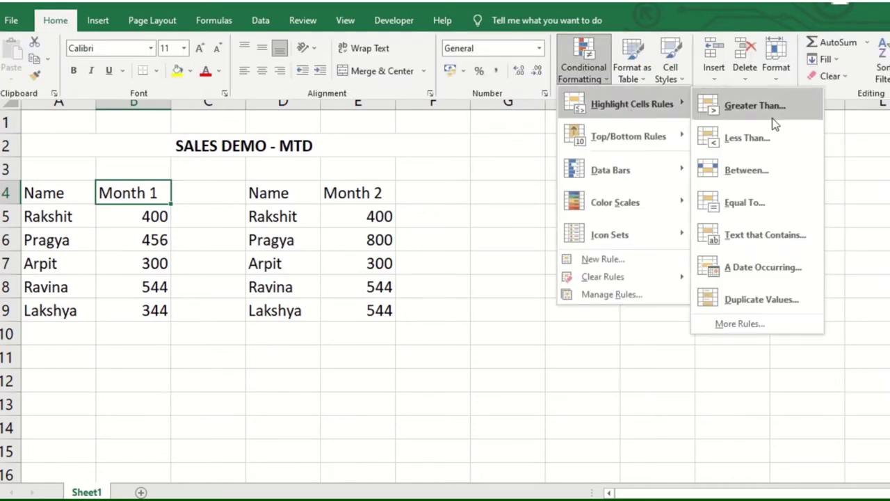
{"action": "left_click", "coordinate": [434, 313]}
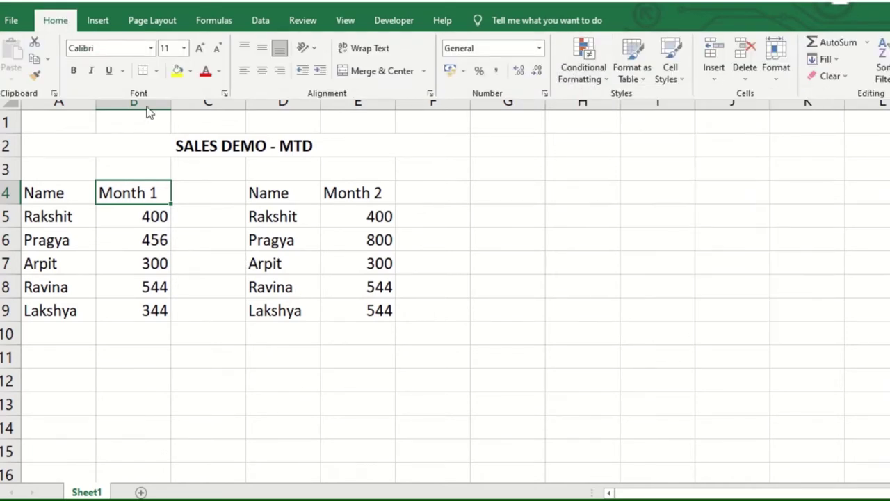
{"action": "left_click", "coordinate": [147, 104]}
{"action": "left_click", "coordinate": [376, 97], "text": "ctrl"}
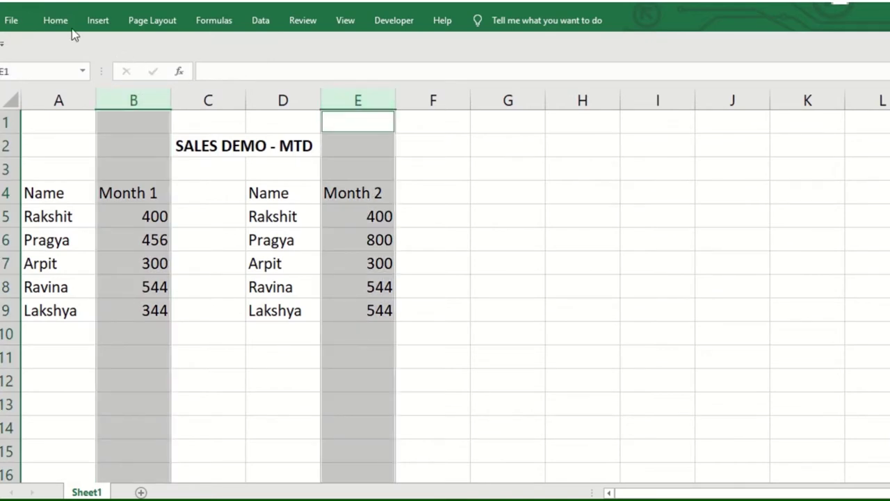
{"action": "left_click", "coordinate": [55, 21]}
{"action": "left_click", "coordinate": [582, 70]}
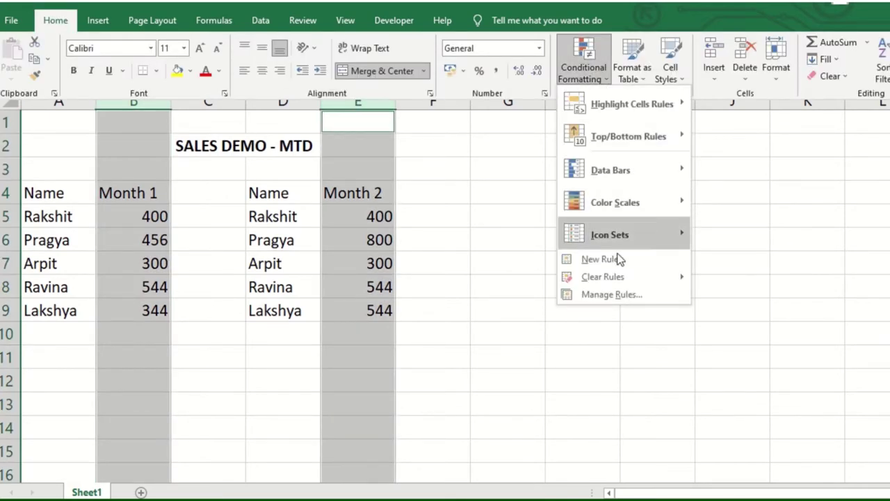
{"action": "mouse_move", "coordinate": [632, 105]}
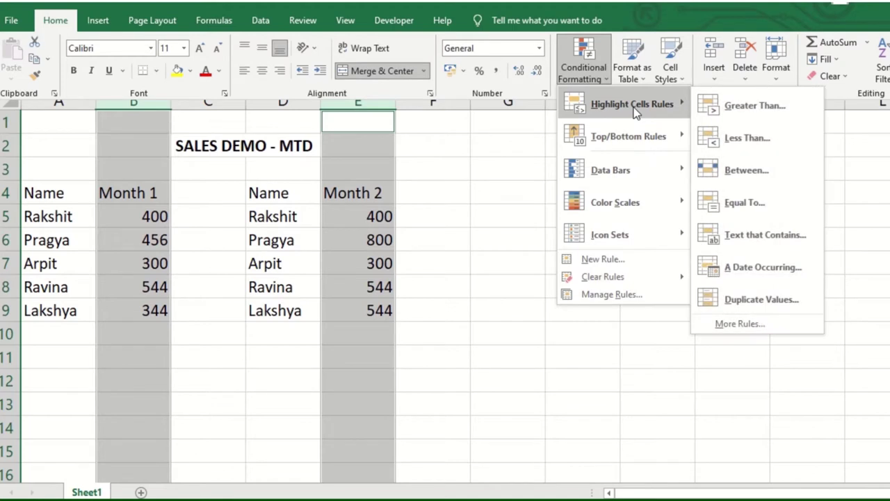
{"action": "left_click", "coordinate": [753, 302]}
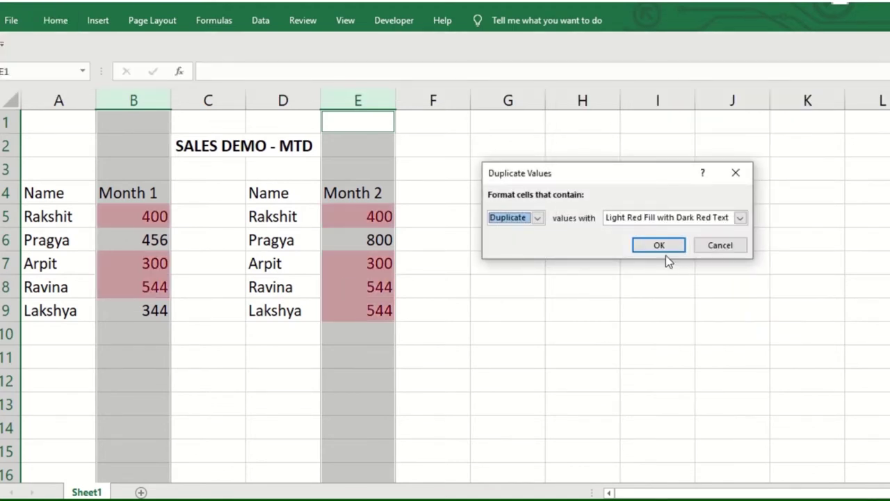
{"action": "mouse_move", "coordinate": [599, 175]}
{"action": "left_mouse_down"}
{"action": "mouse_move", "coordinate": [499, 192]}
{"action": "mouse_move", "coordinate": [530, 214]}
{"action": "left_mouse_up"}
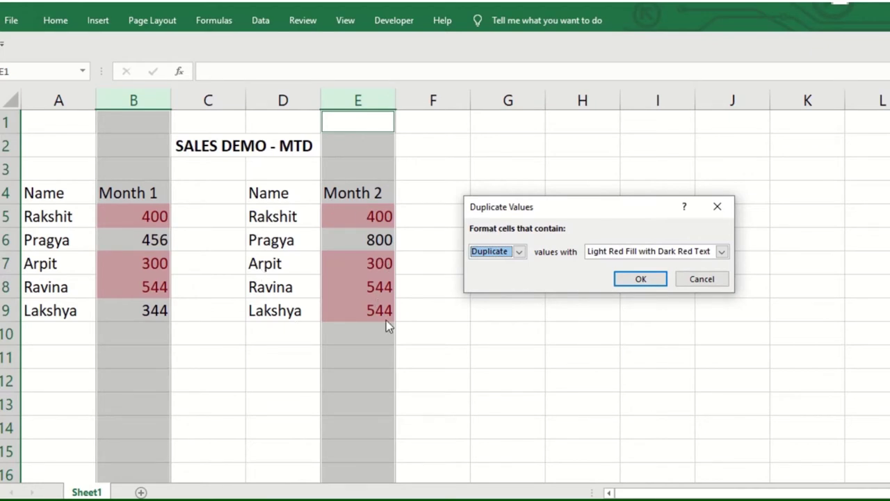
{"action": "left_click", "coordinate": [638, 278]}
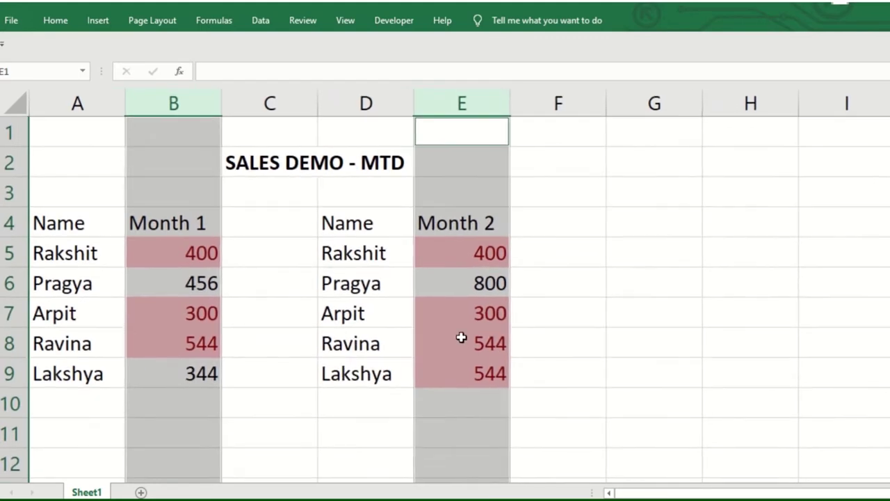
{"action": "left_click", "coordinate": [461, 341]}
{"action": "left_click", "coordinate": [455, 372]}
{"action": "left_click_drag", "start_coordinate": [469, 342], "coordinate": [473, 385]}
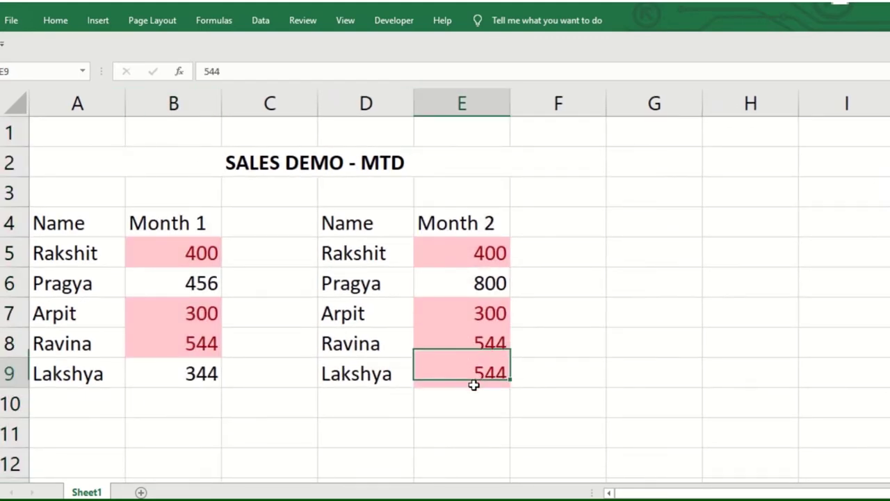
{"action": "left_click_drag", "start_coordinate": [473, 384], "coordinate": [476, 381]}
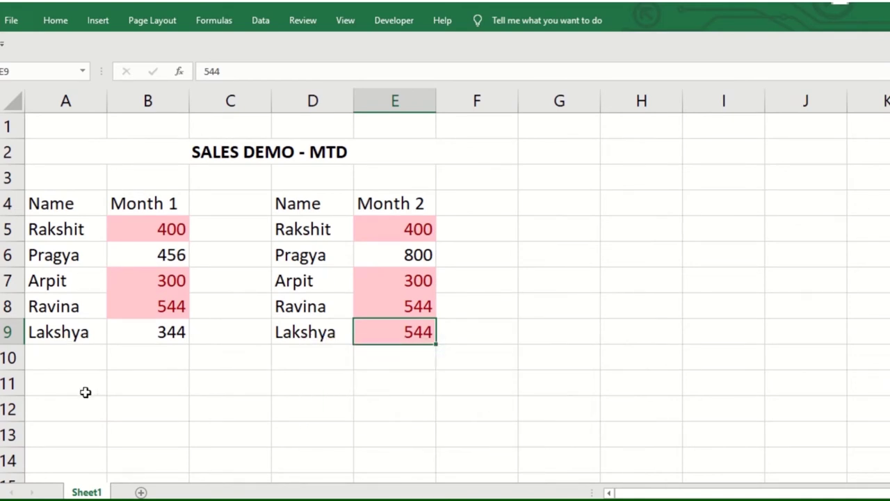
{"action": "left_click", "coordinate": [20, 362]}
{"action": "left_click", "coordinate": [135, 358]}
{"action": "left_click_drag", "start_coordinate": [69, 358], "coordinate": [156, 356]}
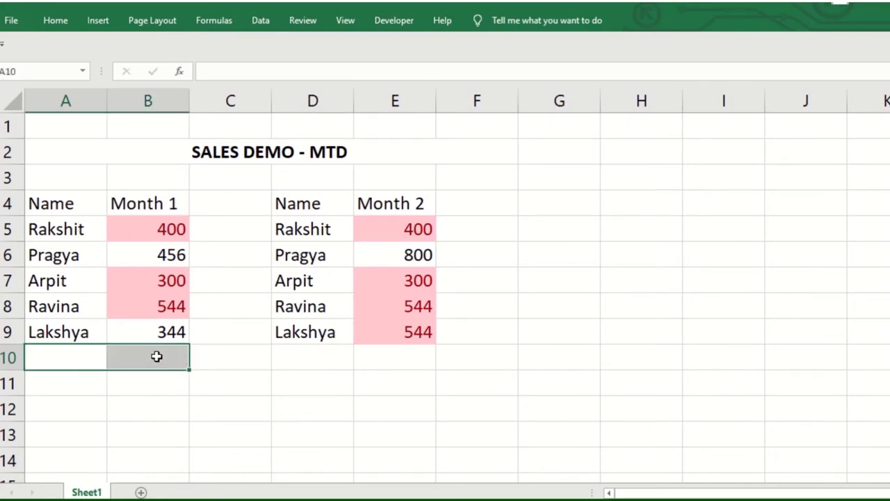
{"action": "left_click_drag", "start_coordinate": [82, 363], "coordinate": [174, 360]}
{"action": "left_click_drag", "start_coordinate": [328, 360], "coordinate": [398, 360]}
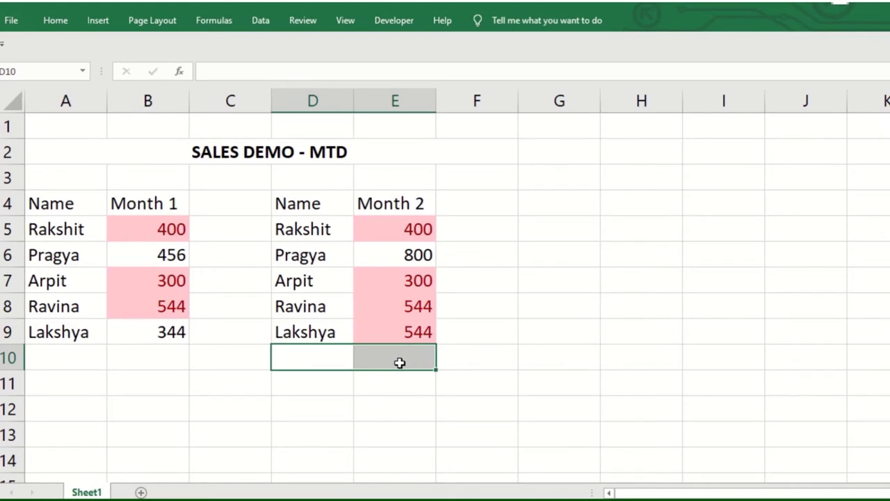
{"action": "left_click_drag", "start_coordinate": [315, 207], "coordinate": [405, 314]}
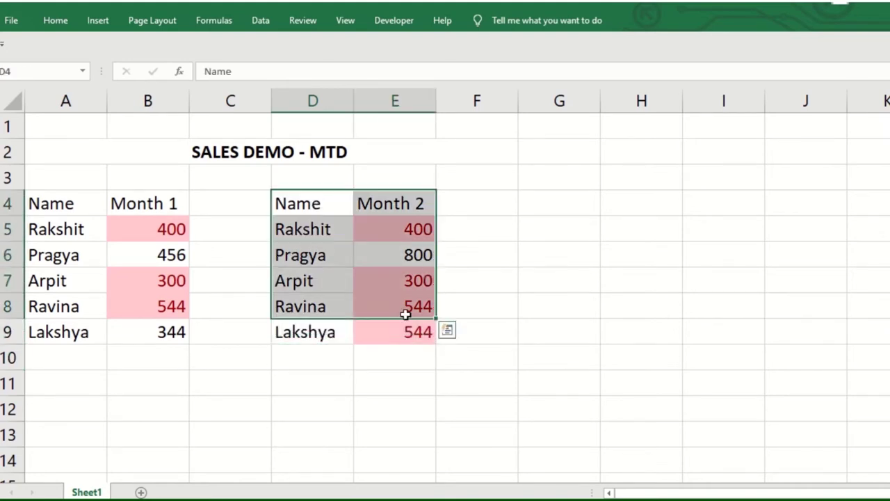
{"action": "left_click", "coordinate": [260, 274]}
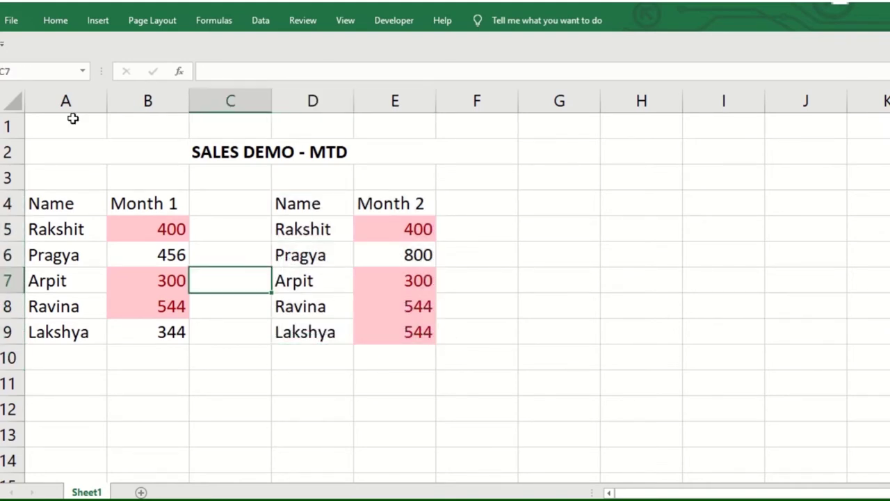
{"action": "left_click", "coordinate": [54, 21]}
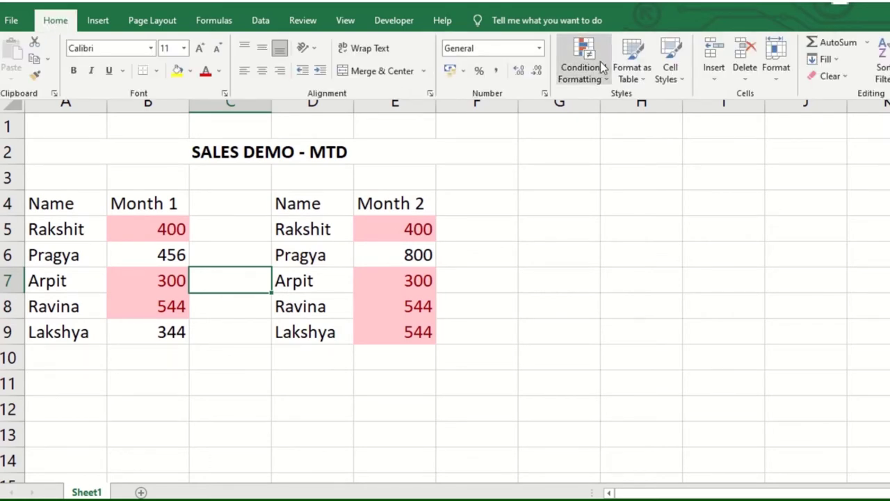
Clear all conditional formatting rules from the entire sheet.
{"action": "left_click", "coordinate": [583, 68]}
{"action": "mouse_move", "coordinate": [602, 277]}
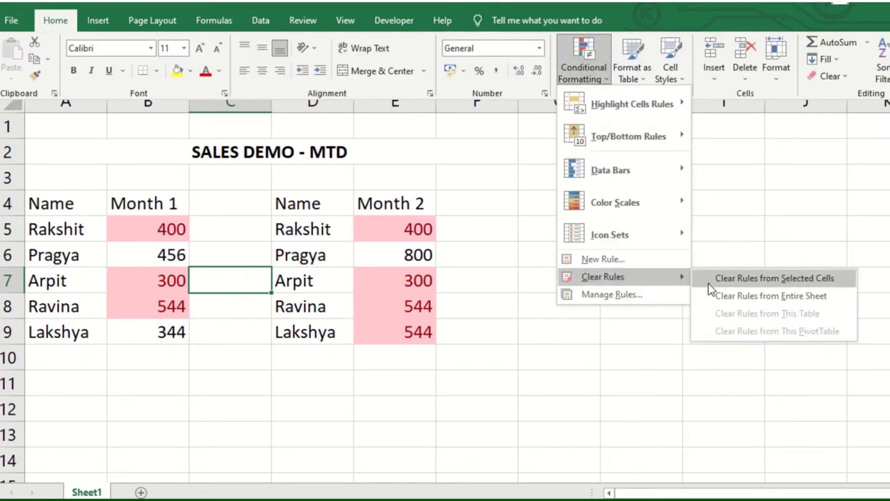
{"action": "left_click", "coordinate": [736, 296]}
{"action": "left_click", "coordinate": [286, 272]}
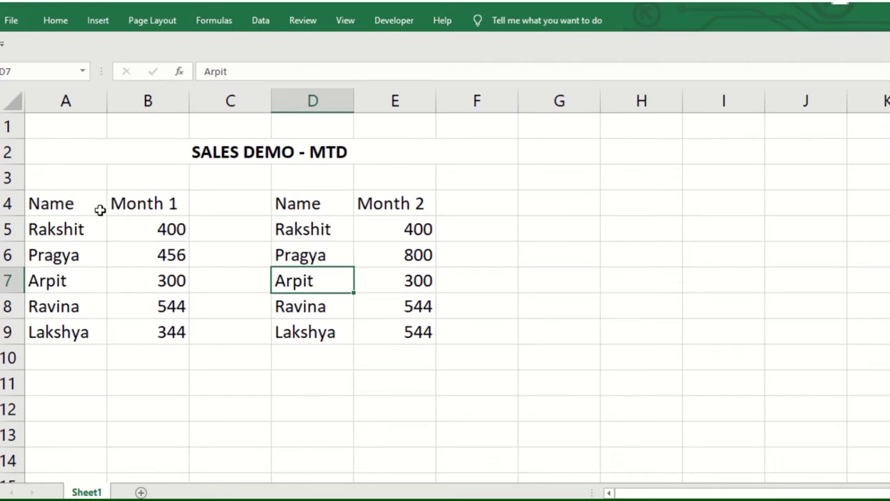
With B5 selected, start a New Rule using 'Use a formula to determine which cells to format'.
{"action": "left_click", "coordinate": [142, 226]}
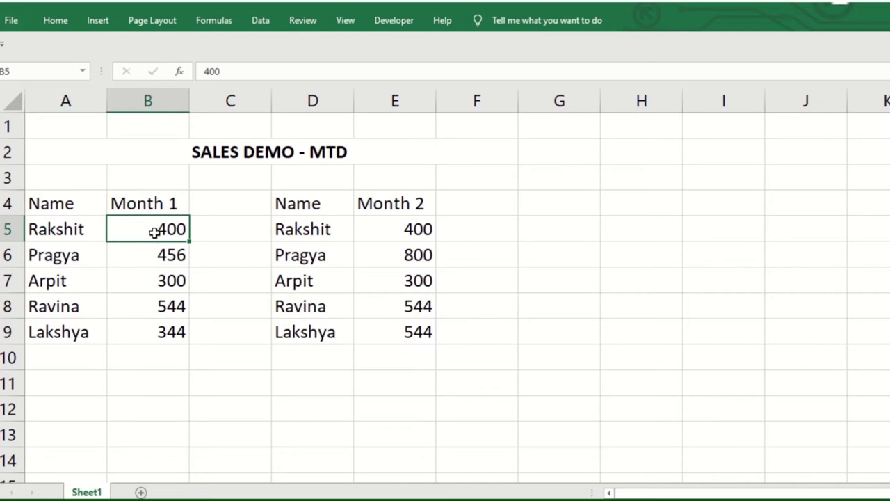
{"action": "left_click", "coordinate": [55, 21]}
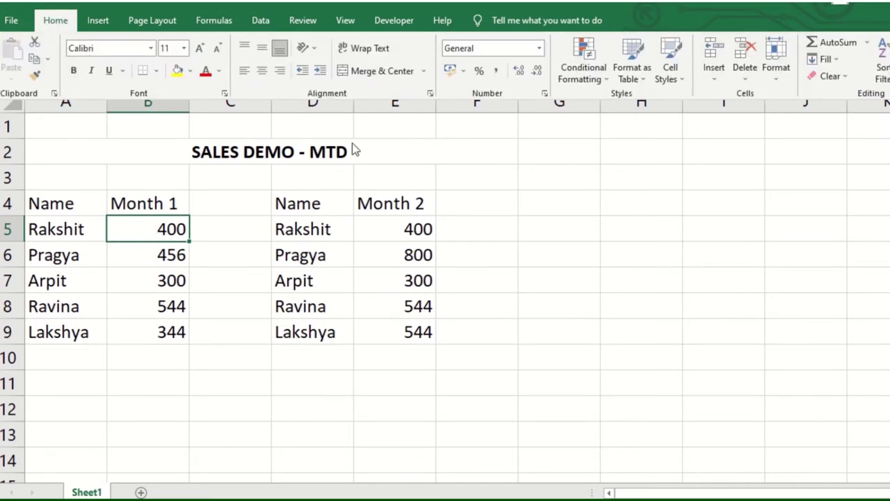
{"action": "left_click", "coordinate": [572, 75]}
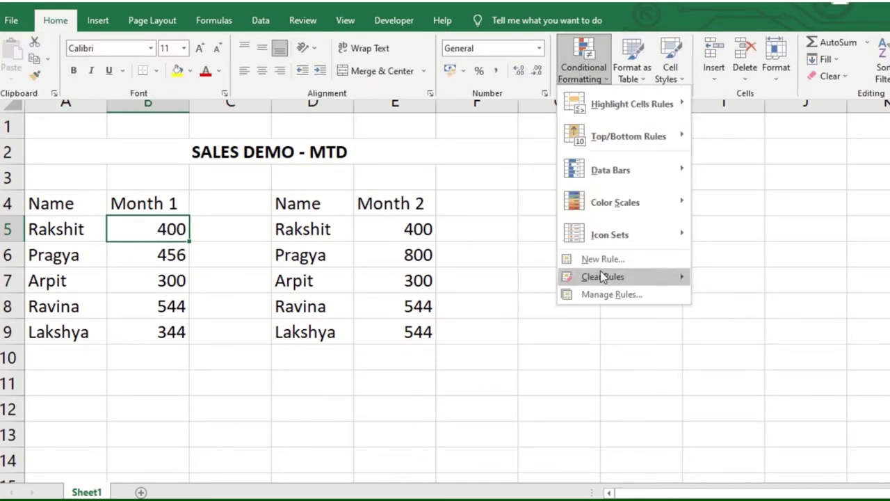
{"action": "left_click", "coordinate": [602, 259]}
{"action": "left_click", "coordinate": [512, 230]}
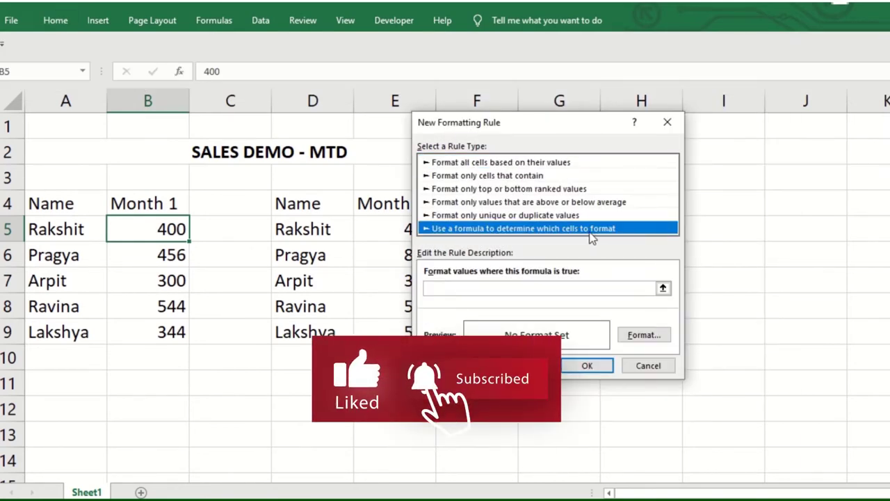
Enter the rule formula =$B5<>$E5 comparing Month 1 with Month 2.
{"action": "left_click", "coordinate": [482, 287]}
{"action": "left_click", "coordinate": [129, 227]}
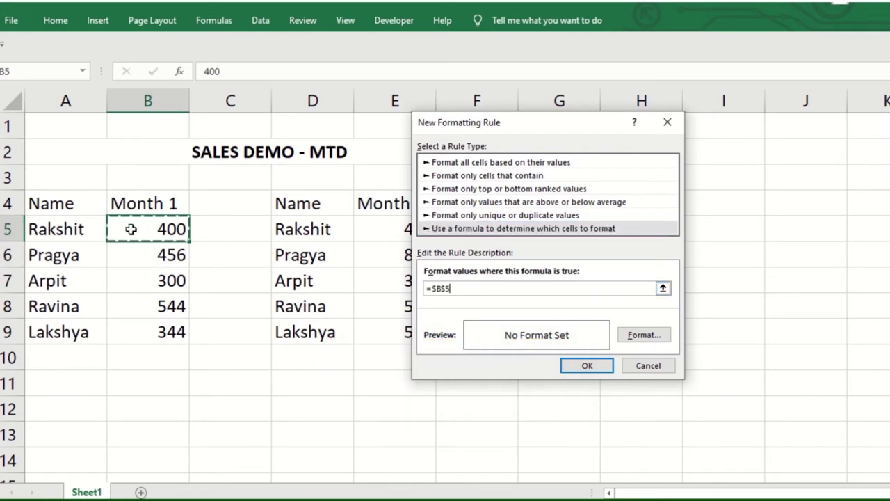
{"action": "key", "text": "F2"}
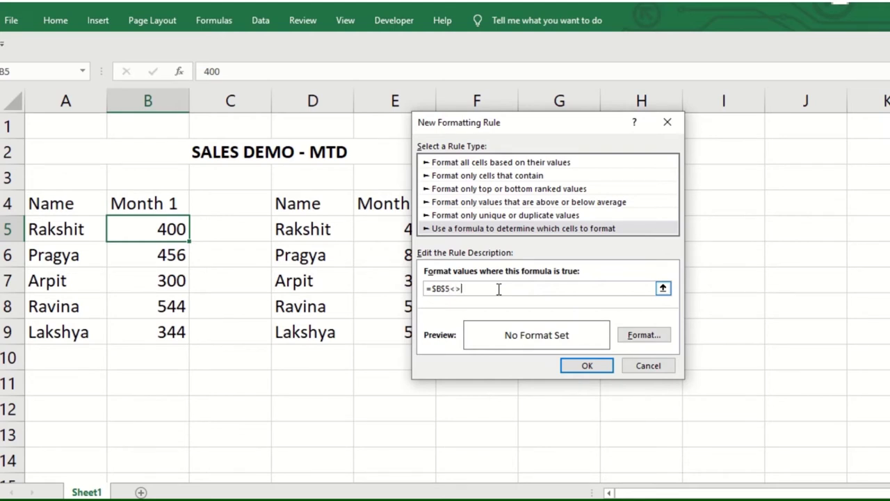
{"action": "left_click_drag", "start_coordinate": [516, 136], "coordinate": [207, 259]}
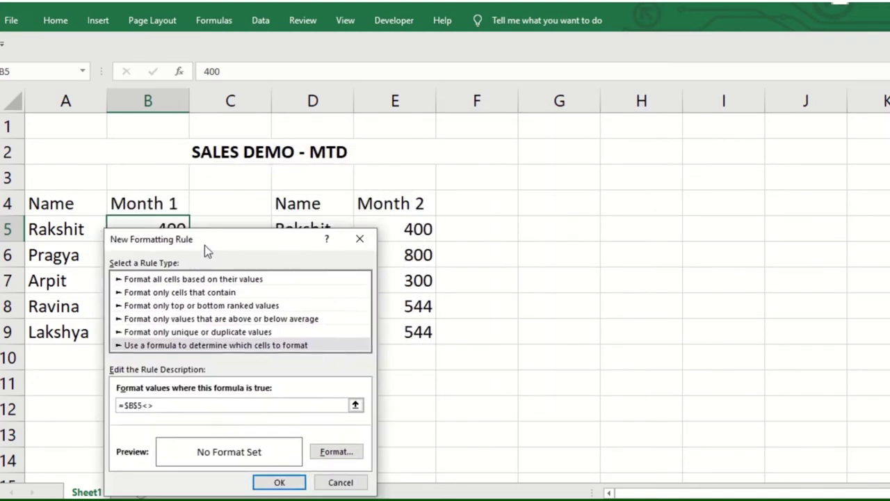
{"action": "left_click", "coordinate": [395, 224]}
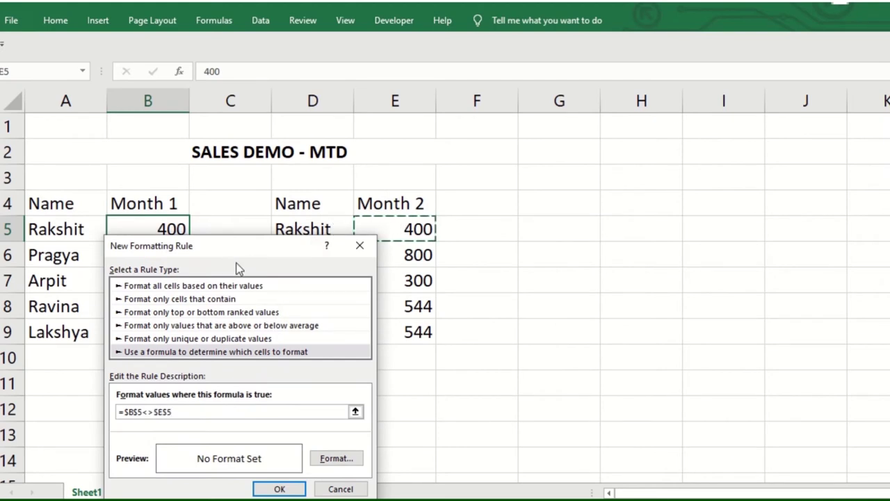
{"action": "left_click_drag", "start_coordinate": [244, 255], "coordinate": [562, 123]}
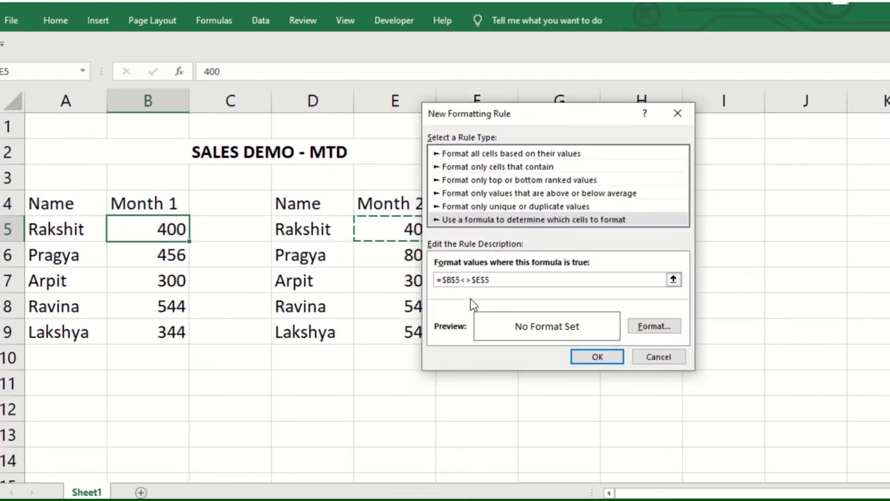
{"action": "left_click", "coordinate": [487, 279]}
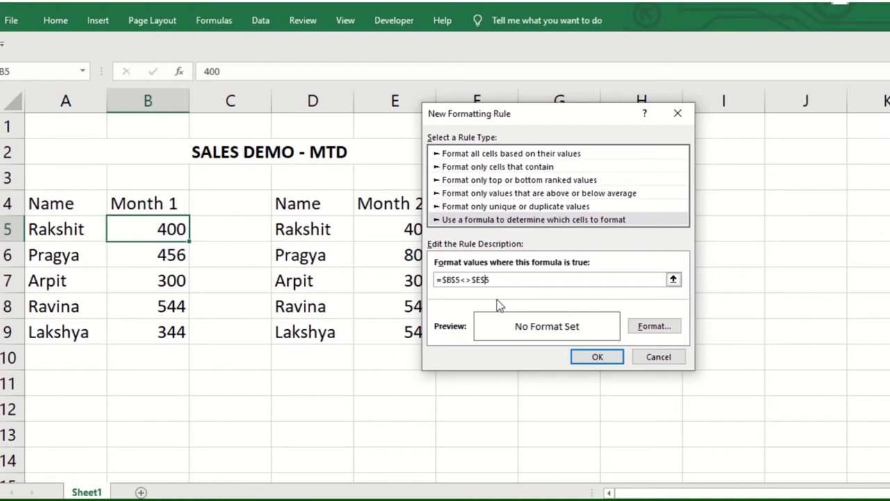
{"action": "key", "text": "BackSpace"}
Give the rule an orange fill format and save it.
{"action": "left_click", "coordinate": [651, 330]}
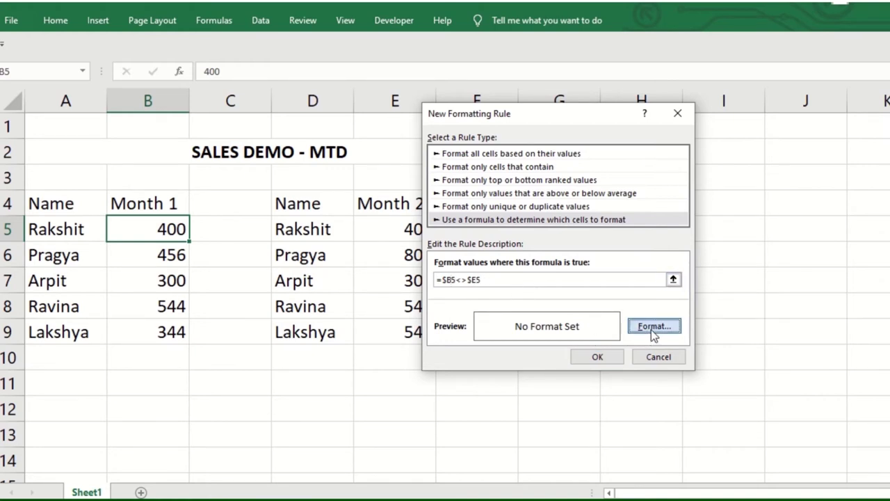
{"action": "left_click", "coordinate": [521, 135]}
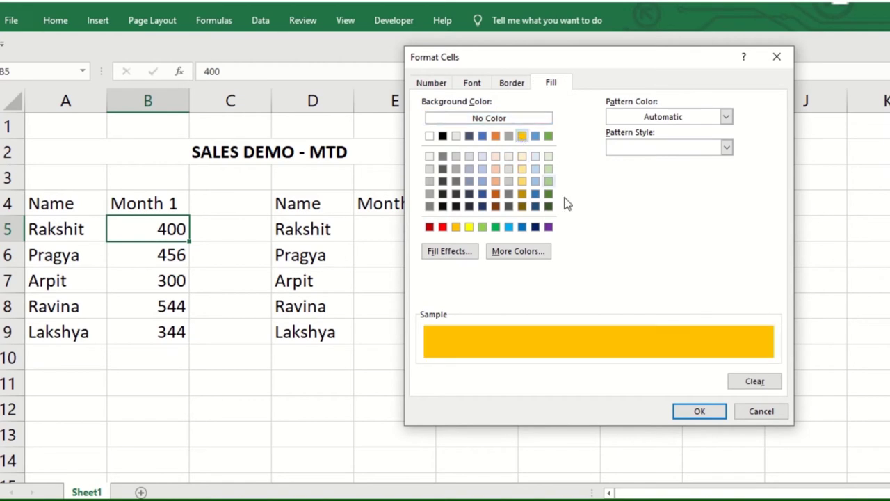
{"action": "left_click", "coordinate": [700, 411]}
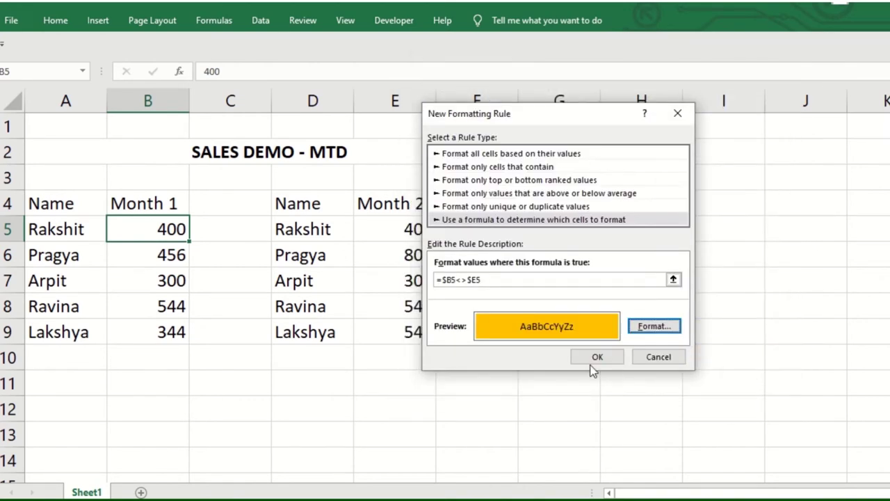
{"action": "left_click", "coordinate": [598, 355]}
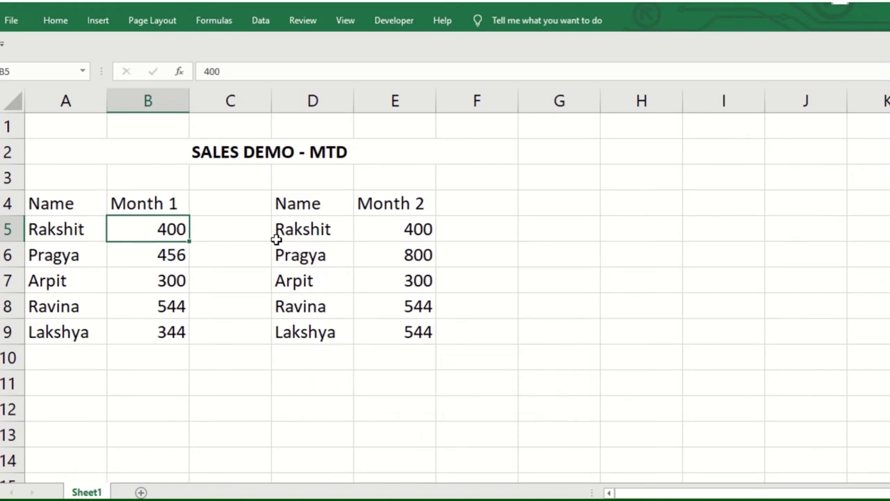
Enter 200 as Rakshit's Month 2 value in E5.
{"action": "left_click", "coordinate": [399, 237]}
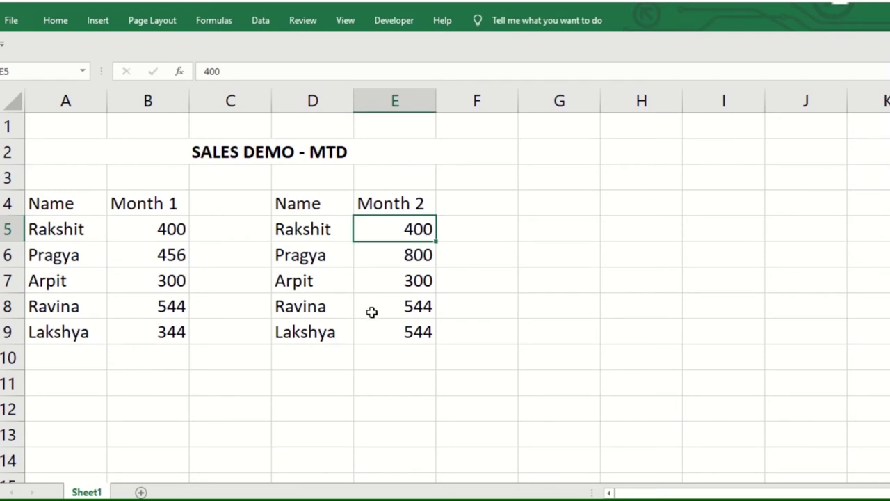
{"action": "type", "text": "200"}
{"action": "key", "text": "Return"}
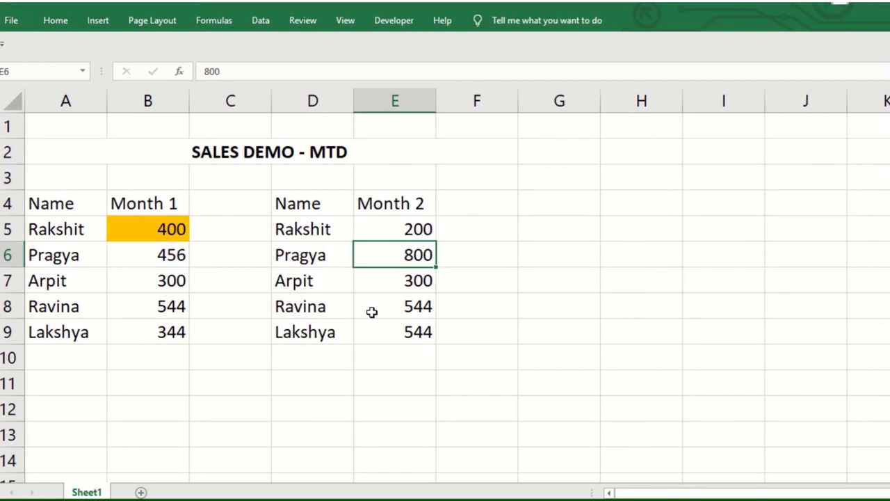
Compare B5's 400, now filled orange, against E5's new 200.
{"action": "left_click", "coordinate": [159, 227]}
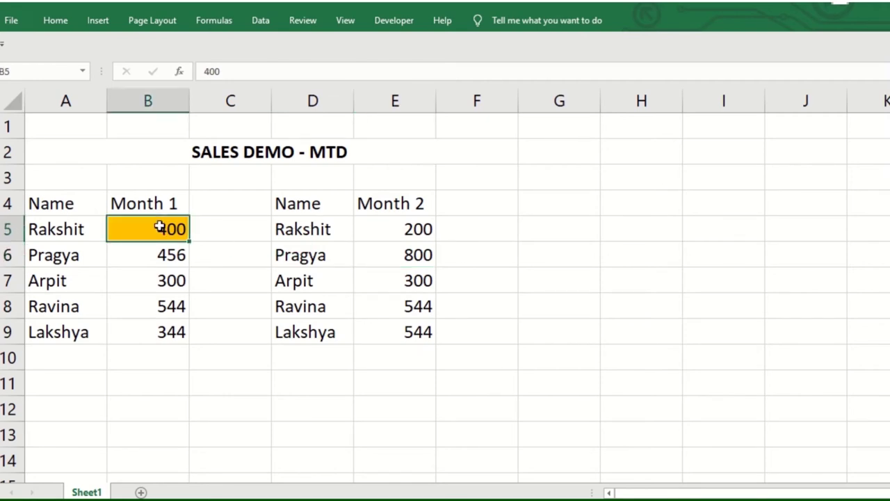
{"action": "left_click", "coordinate": [405, 222]}
{"action": "left_click", "coordinate": [169, 228]}
{"action": "left_click", "coordinate": [379, 220]}
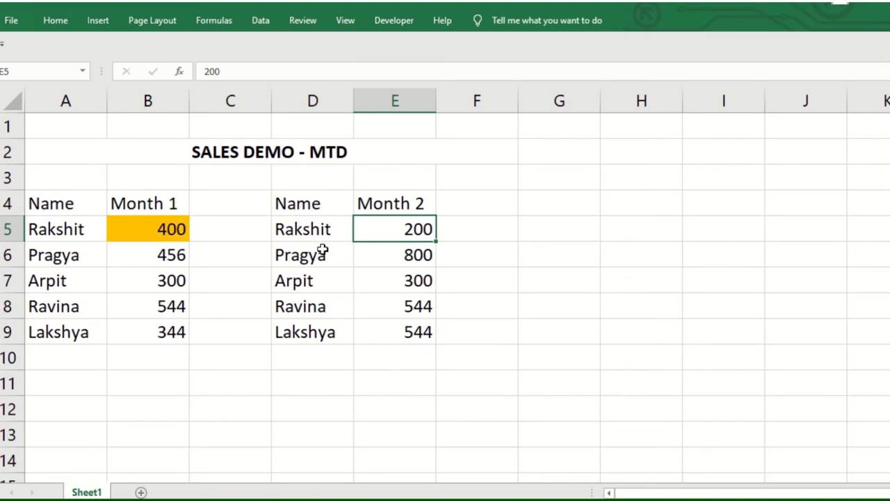
{"action": "left_click", "coordinate": [167, 228]}
{"action": "left_click", "coordinate": [55, 22]}
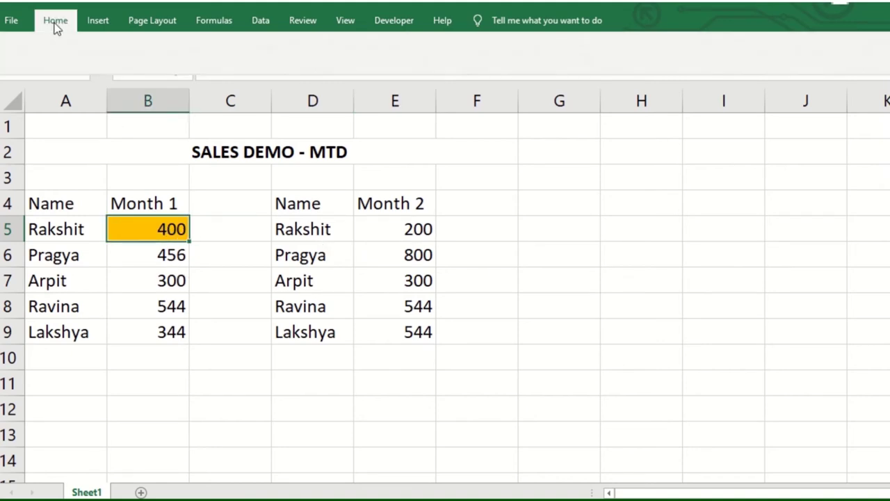
In Manage Rules, change the =$B5<>$E5 rule's Applies to range to $B$5:$B$9.
{"action": "left_click", "coordinate": [586, 77]}
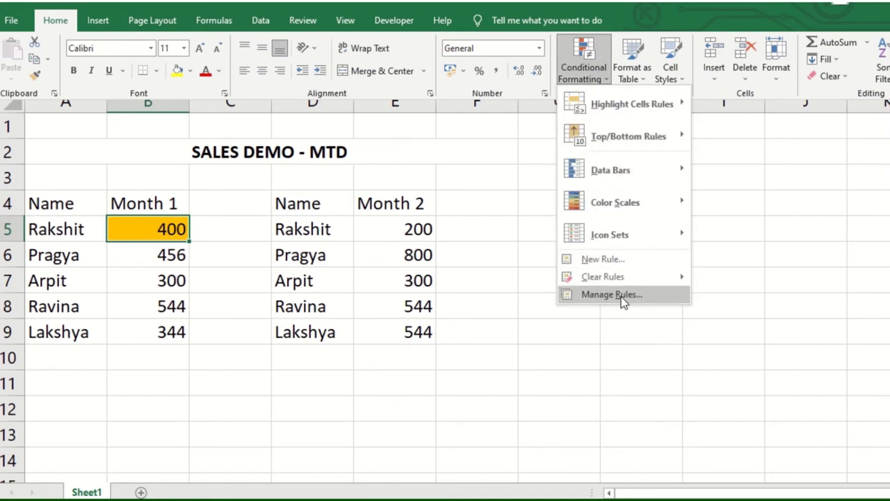
{"action": "left_click", "coordinate": [612, 295]}
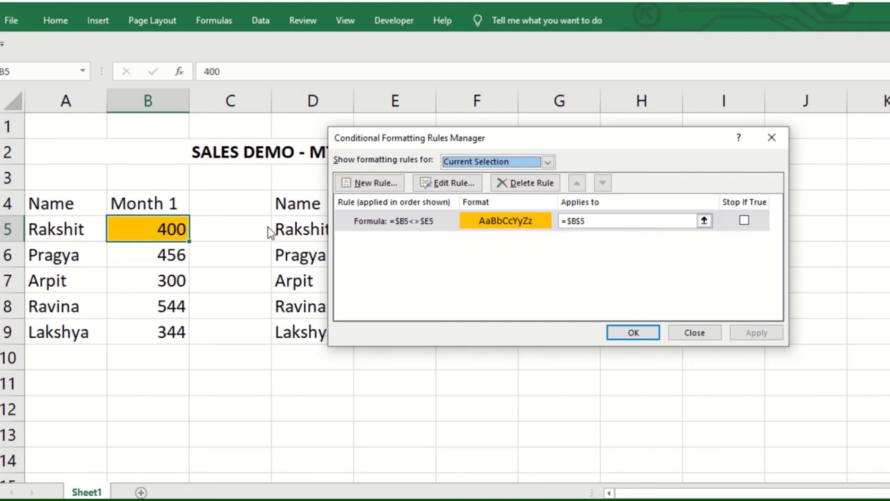
{"action": "left_click", "coordinate": [704, 221]}
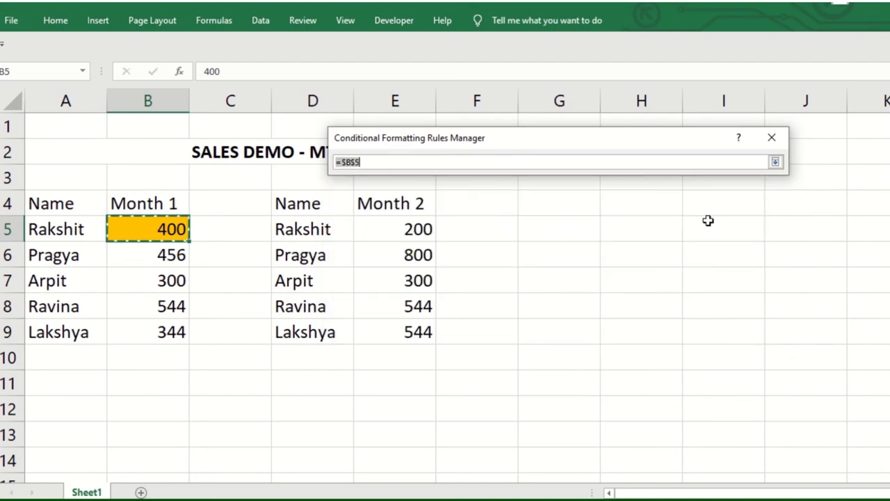
{"action": "left_click_drag", "start_coordinate": [163, 227], "coordinate": [167, 334]}
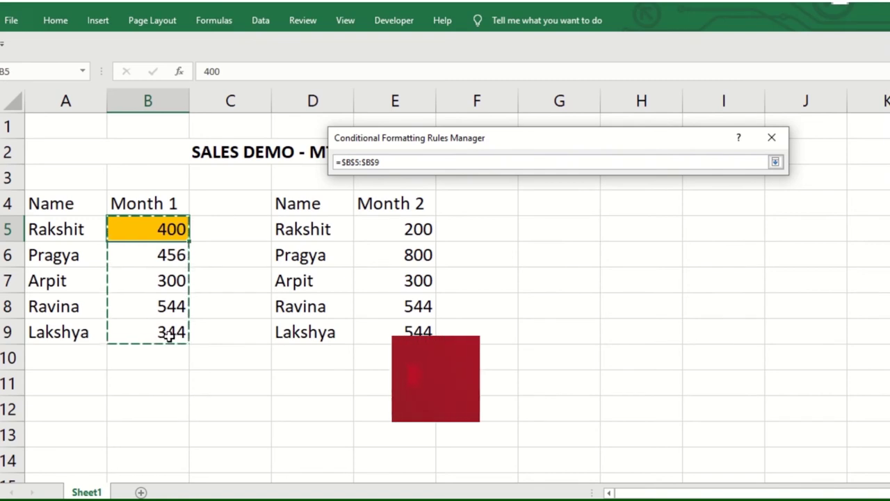
{"action": "left_click", "coordinate": [775, 161]}
{"action": "left_click", "coordinate": [633, 332]}
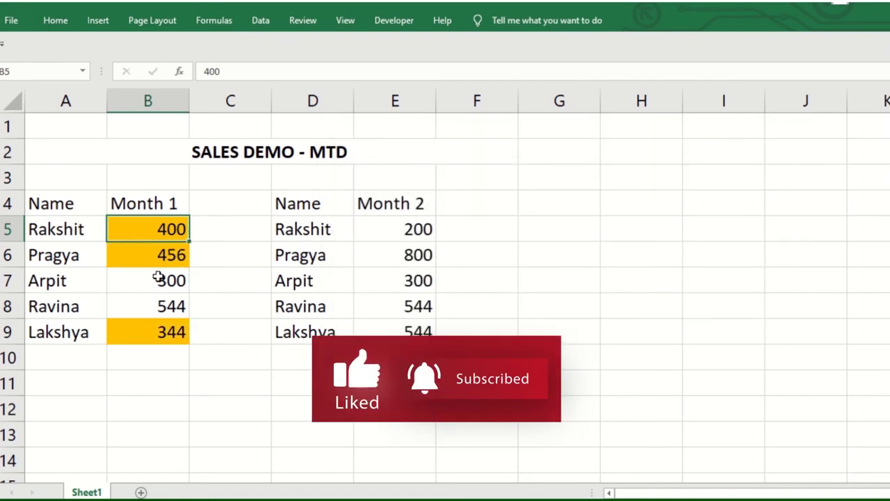
Set Pragya's Month 2 value in E6 to 456.
{"action": "left_click", "coordinate": [405, 260]}
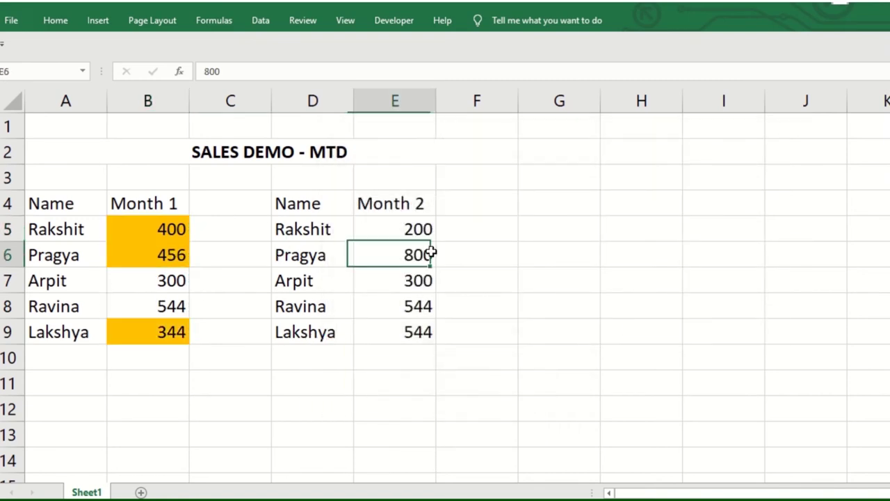
{"action": "left_click", "coordinate": [168, 299]}
{"action": "left_click", "coordinate": [165, 351]}
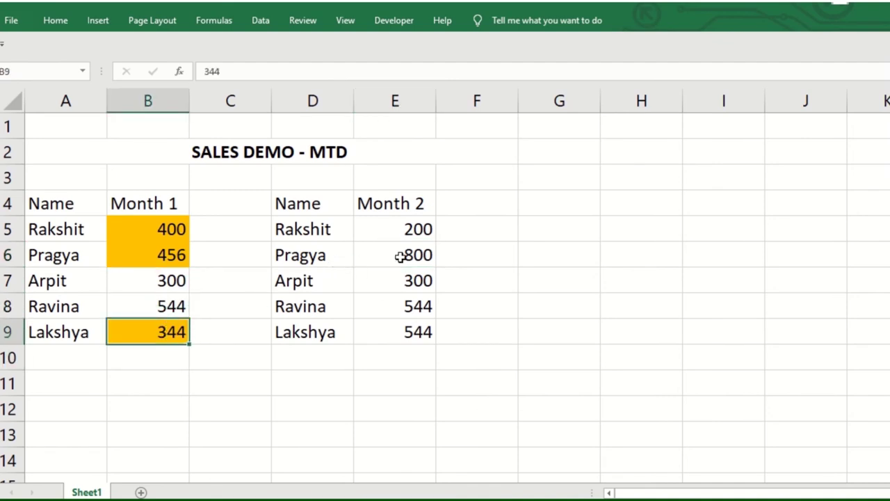
{"action": "left_click", "coordinate": [363, 260]}
{"action": "type", "text": "456"}
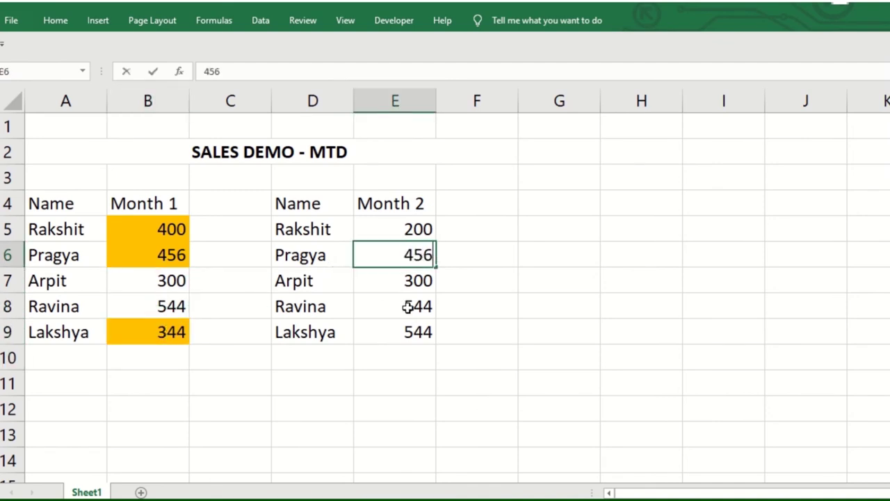
{"action": "key", "text": "Return"}
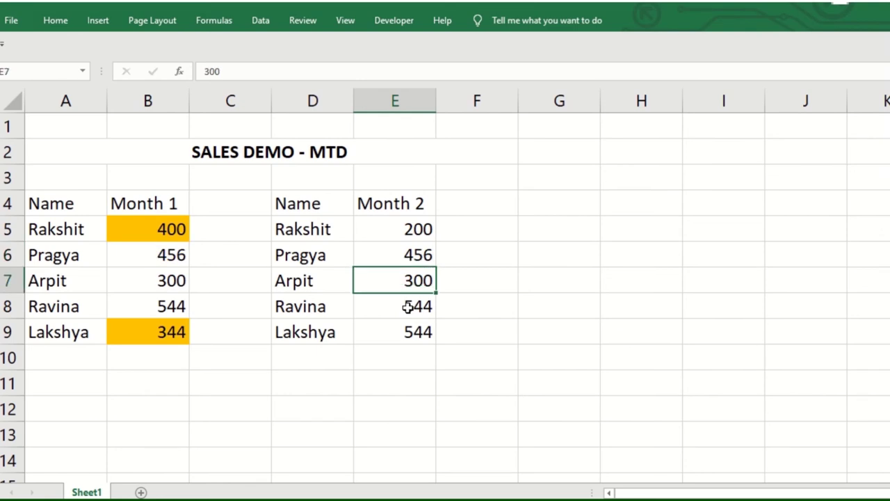
Enter 344 then 800 for Lakshya in E9, and 700 for Ravina in E8.
{"action": "key", "text": "Down"}
{"action": "key", "text": "Down"}
{"action": "type", "text": "344"}
{"action": "key", "text": "Return"}
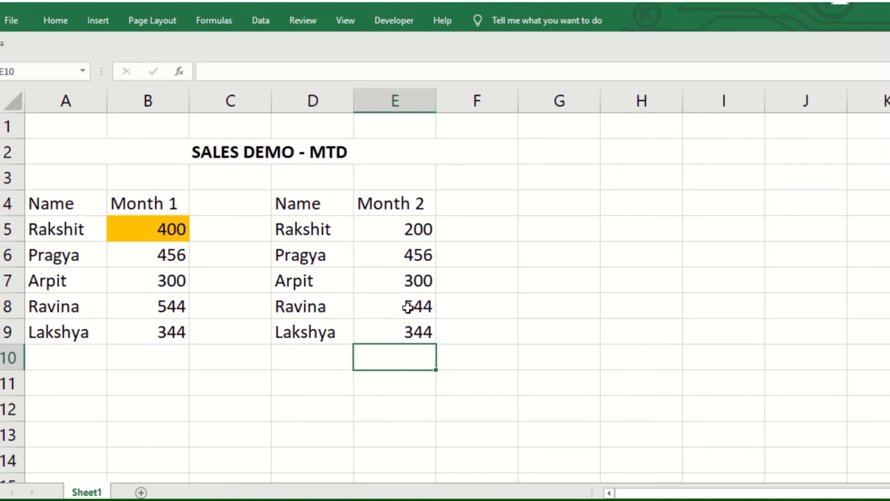
{"action": "key", "text": "Up"}
{"action": "type", "text": "800"}
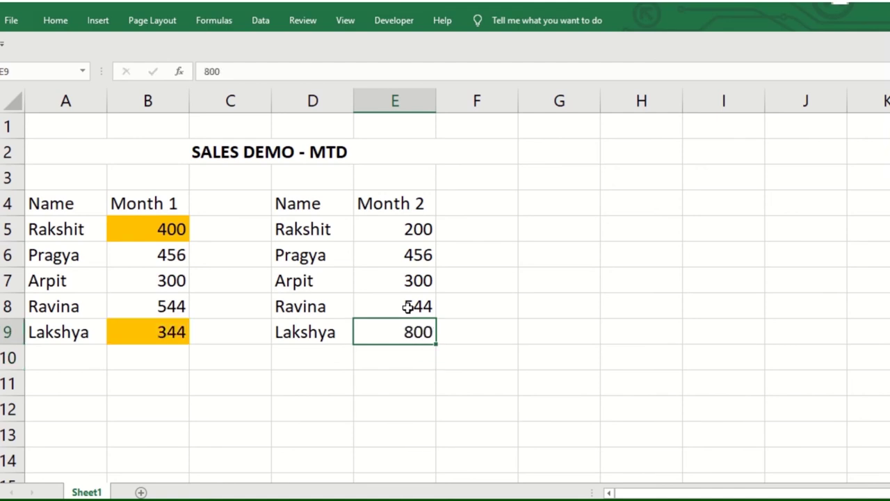
{"action": "key", "text": "Return"}
{"action": "key", "text": "Up"}
{"action": "key", "text": "Up"}
{"action": "type", "text": "700"}
{"action": "key", "text": "Return"}
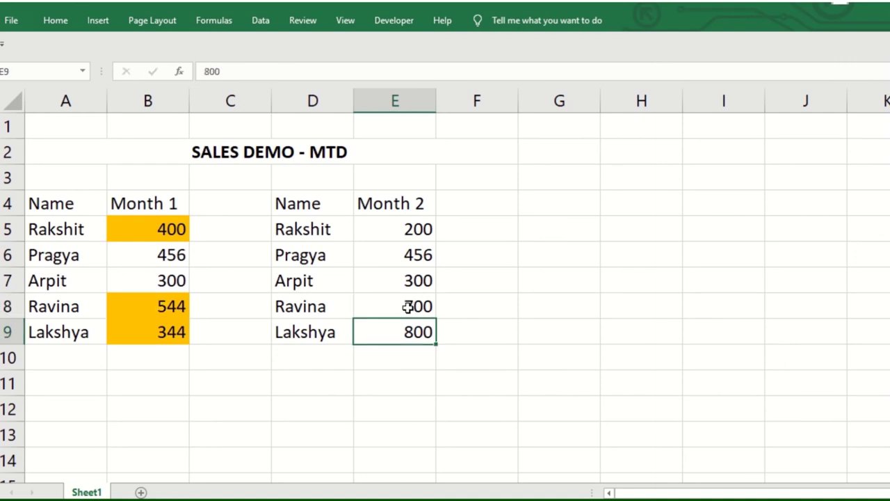